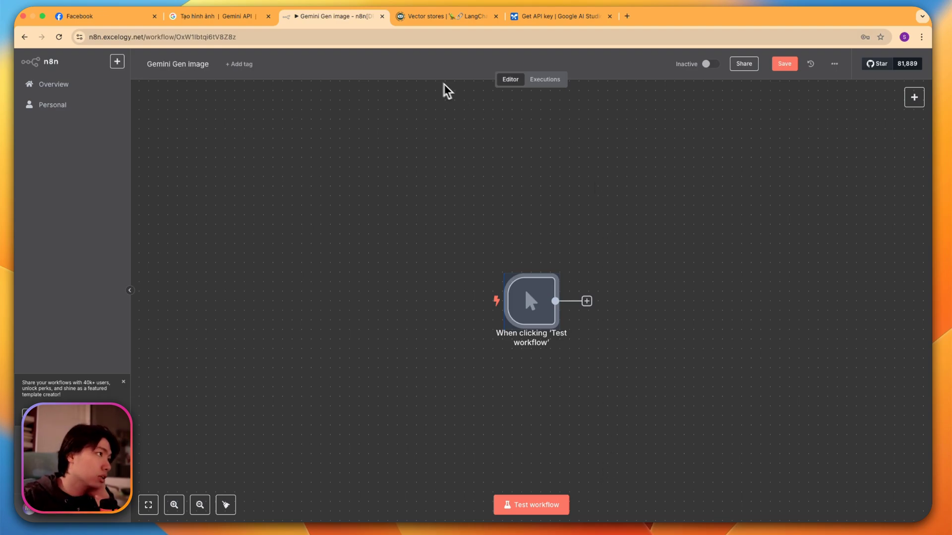
# - Switch to the 'Tạo hình ảnh | Gemini API' documentation tab, leaving the trigger-only workflow
pyautogui.click(218, 16)
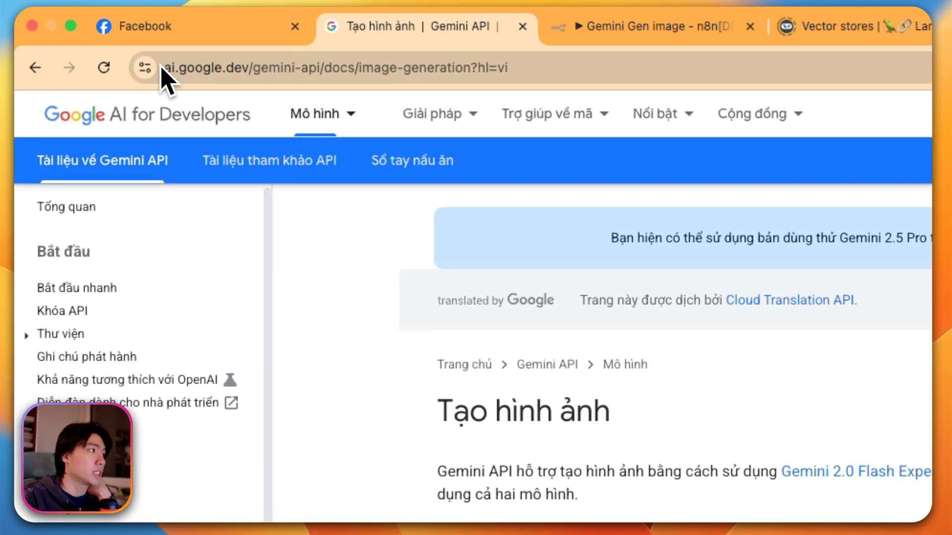
# - Scroll to the Gemini image-generation example, show its REST curl version, then go back to n8n
pyautogui.click(181, 73)
pyautogui.moveTo(264, 78); pyautogui.dragTo(307, 71)
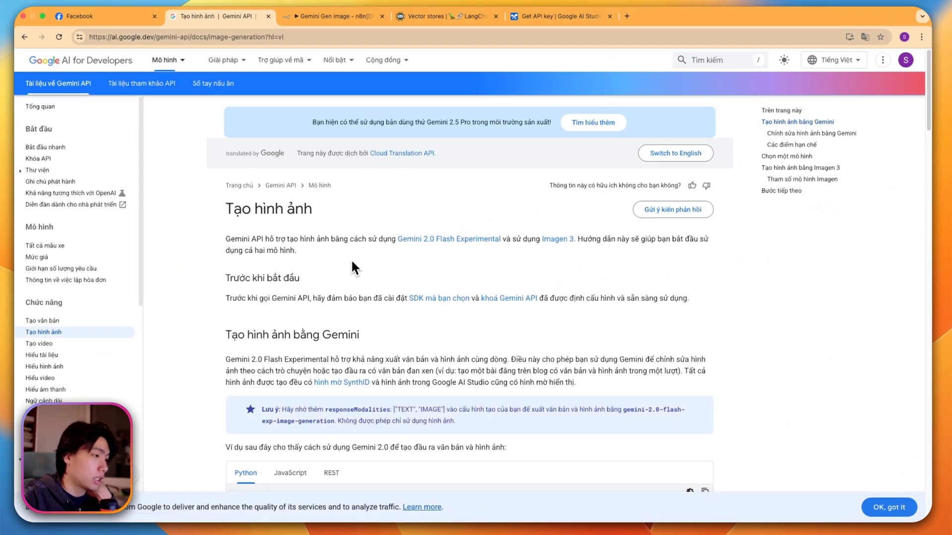
pyautogui.scroll(-3, 351, 299)
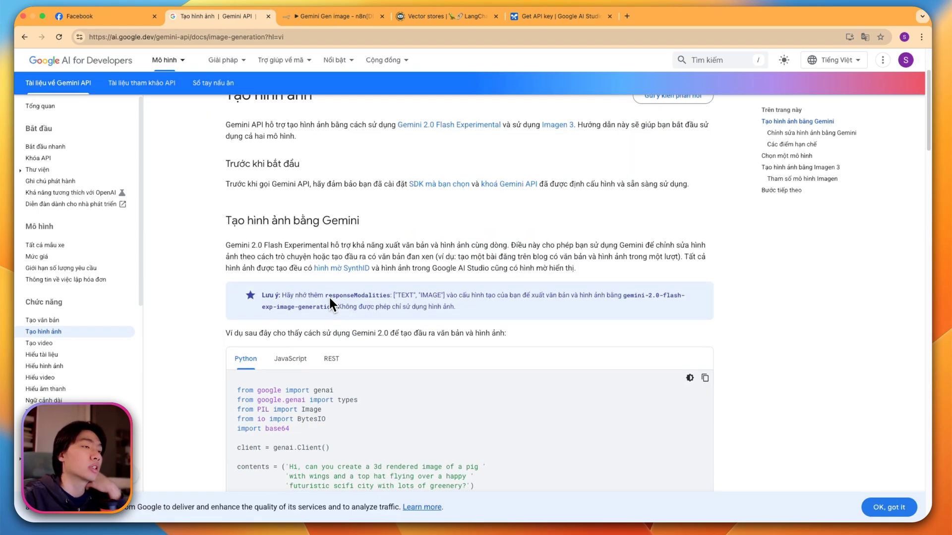
pyautogui.scroll(-1, 330, 300)
pyautogui.click(331, 313)
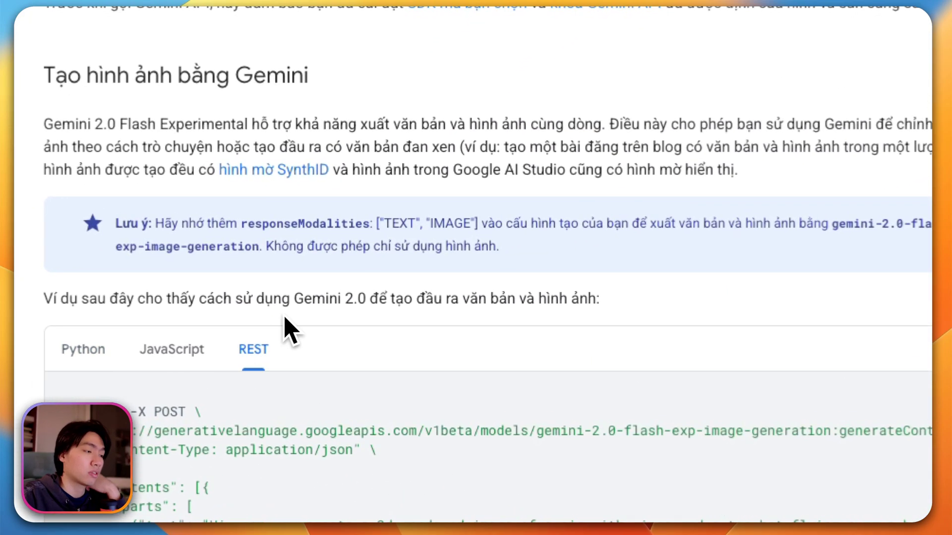
pyautogui.scroll(-2, 273, 349)
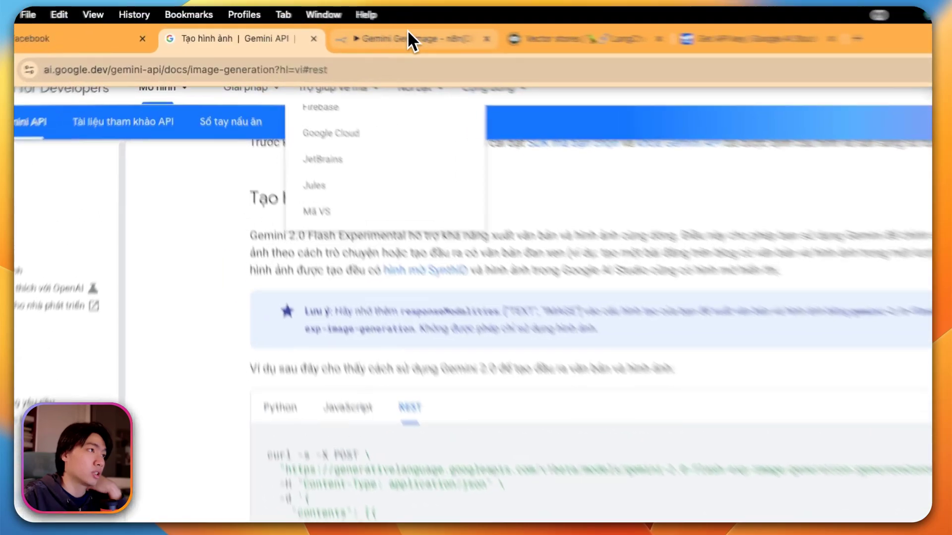
pyautogui.click(338, 16)
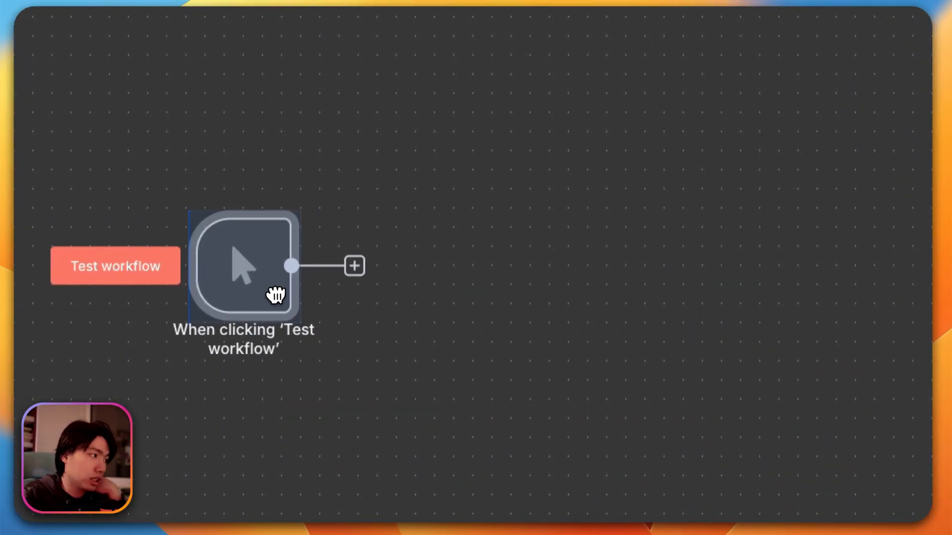
# - Add an HTTP Request node after the manual trigger, found by searching 'ht'
pyautogui.click(354, 266)
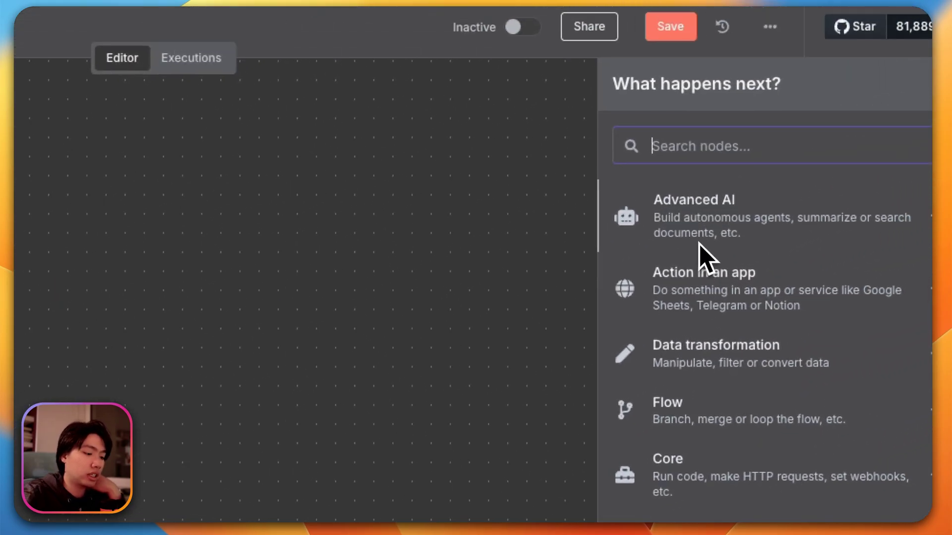
pyautogui.write('ht')
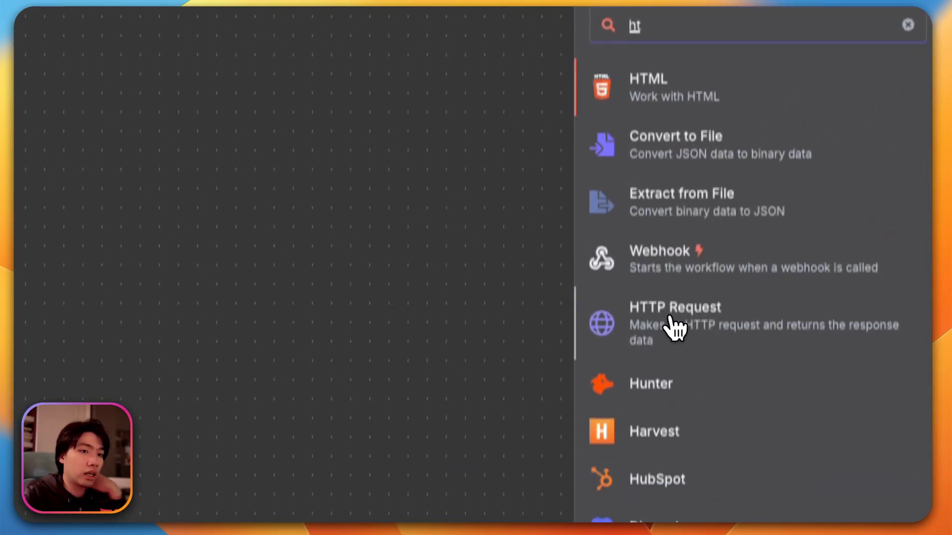
pyautogui.click(674, 327)
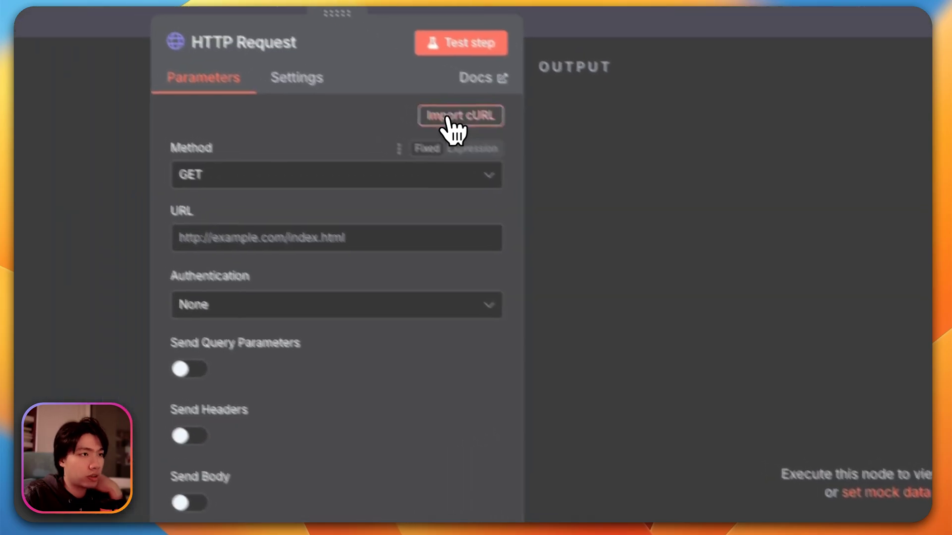
# - Paste the Gemini REST curl command into Import cURL and attempt the import
pyautogui.click(449, 118)
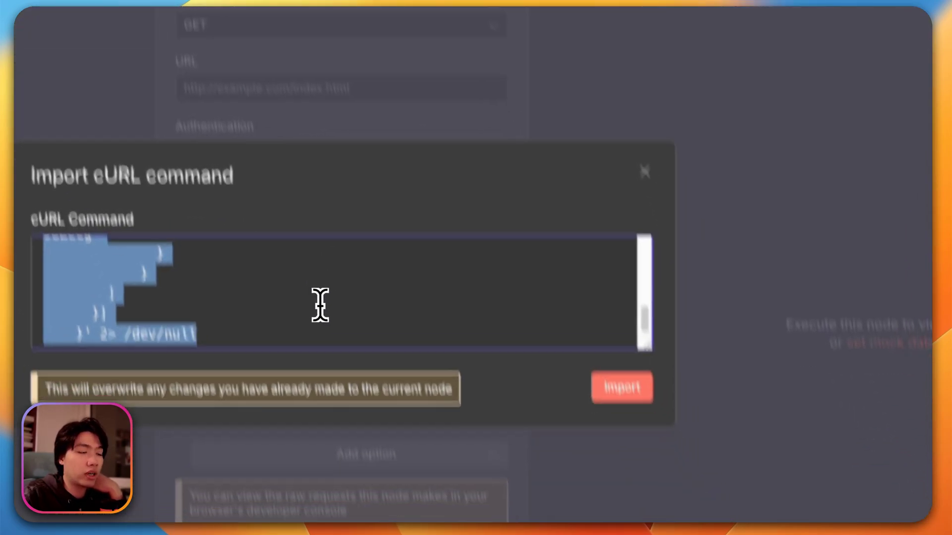
pyautogui.press('BackSpace')
pyautogui.rightClick(244, 172)
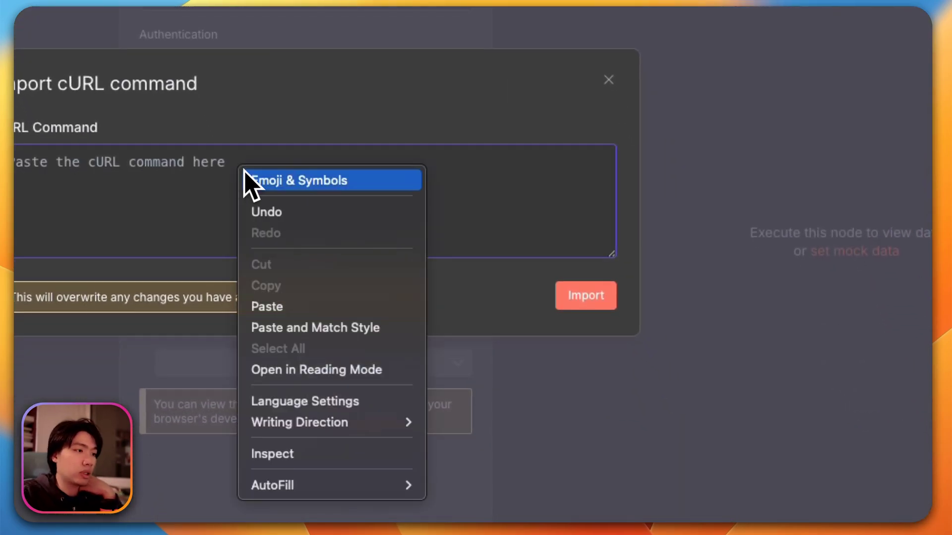
pyautogui.click(379, 308)
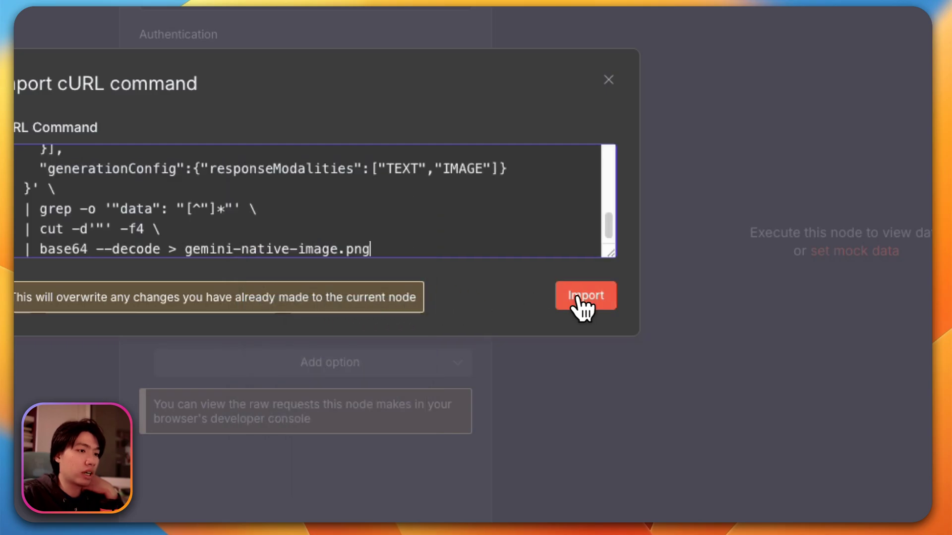
pyautogui.click(578, 298)
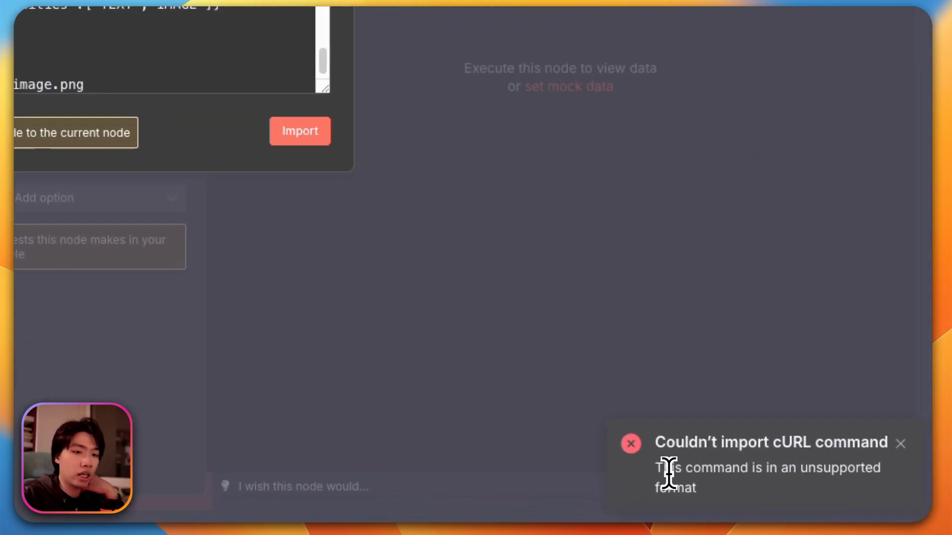
# - Delete the grep/cut/base64 pipe lines from the curl command and import it again
pyautogui.moveTo(657, 468); pyautogui.dragTo(748, 496)
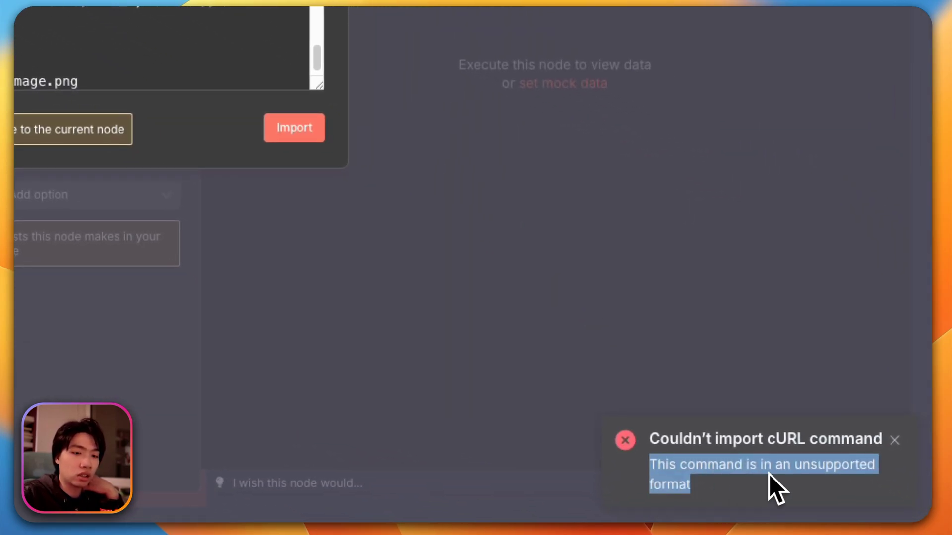
pyautogui.click(800, 469)
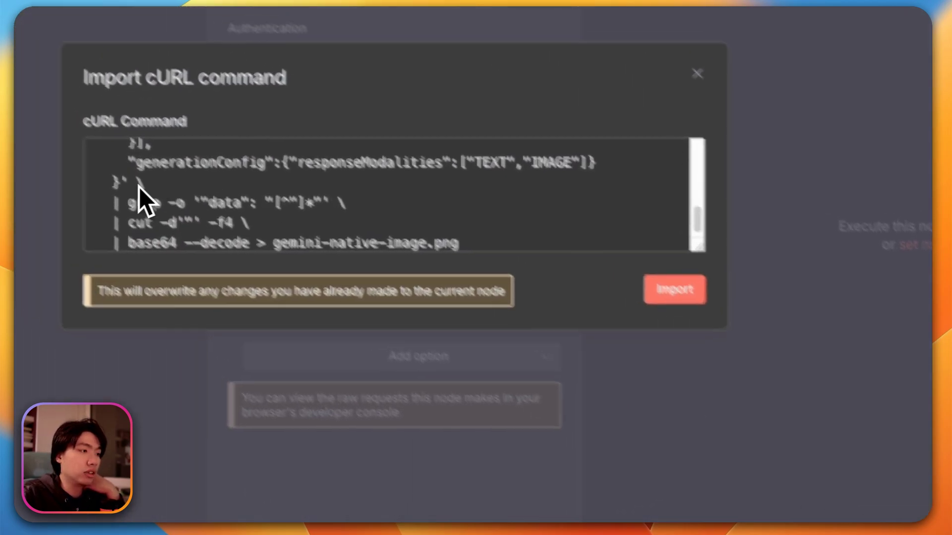
pyautogui.moveTo(139, 186); pyautogui.dragTo(334, 257)
pyautogui.click(314, 252)
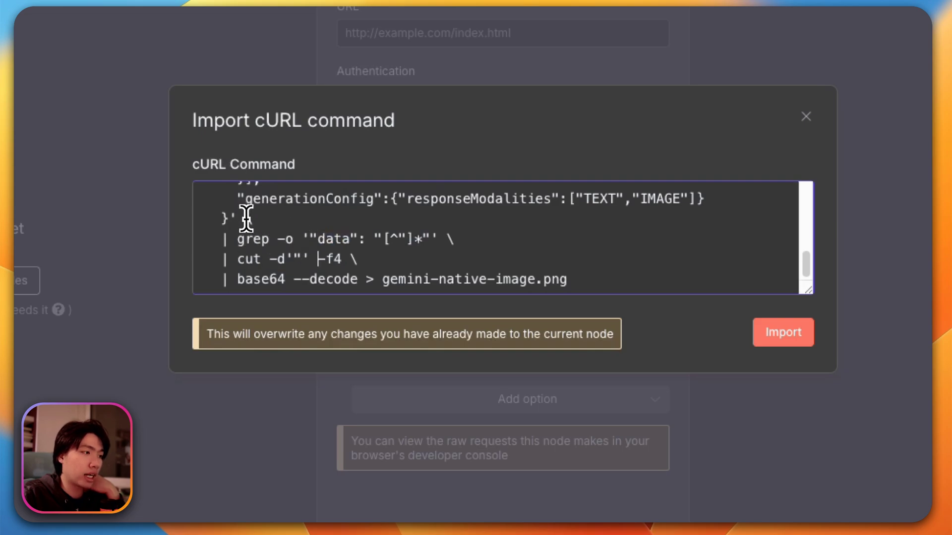
pyautogui.moveTo(246, 218); pyautogui.dragTo(780, 283)
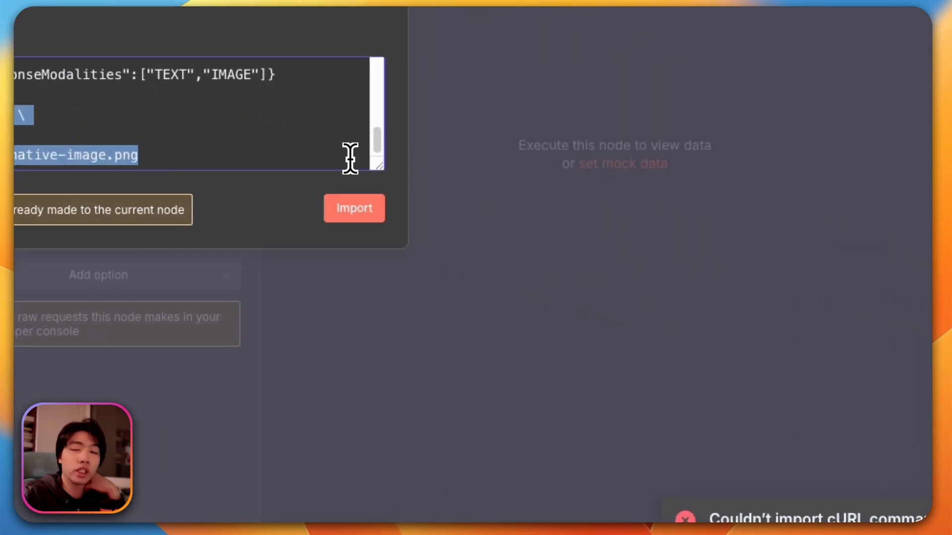
pyautogui.scroll(2, 349, 159)
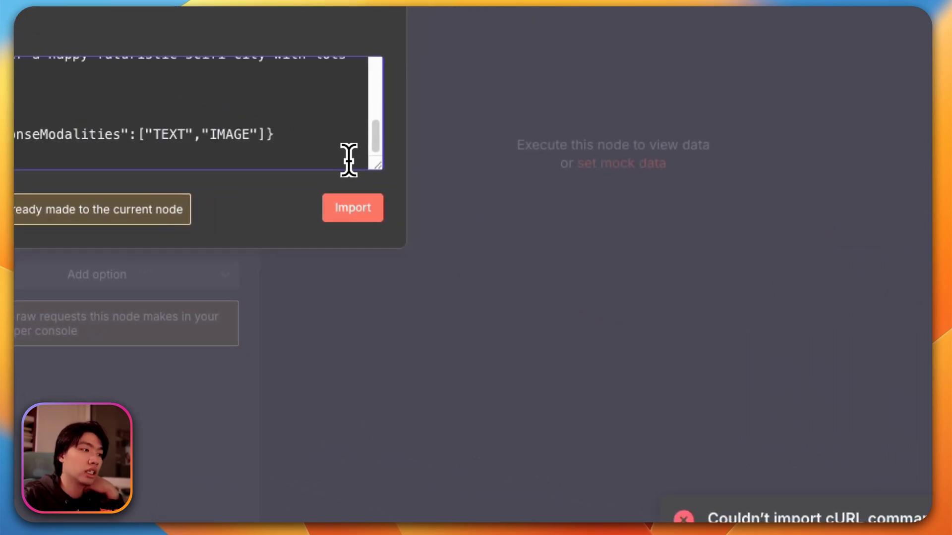
pyautogui.click(335, 208)
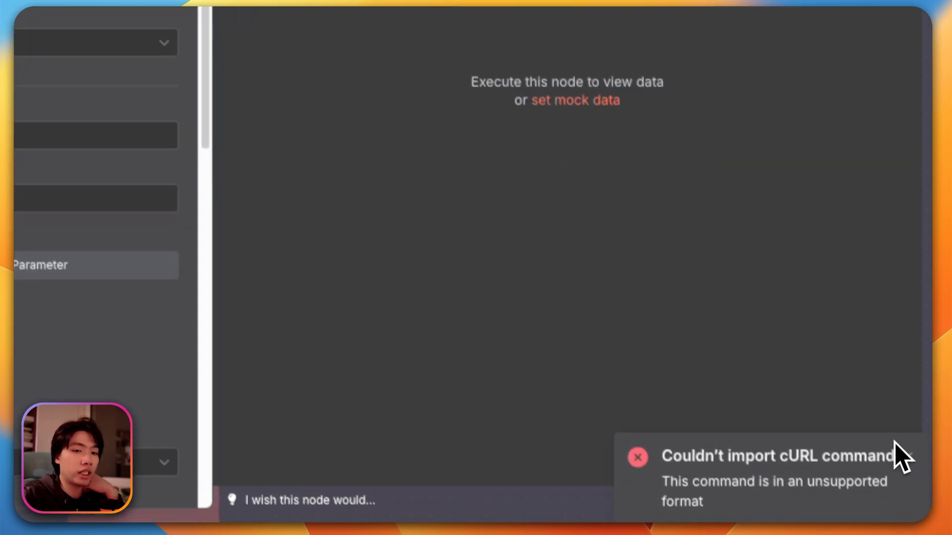
pyautogui.click(899, 436)
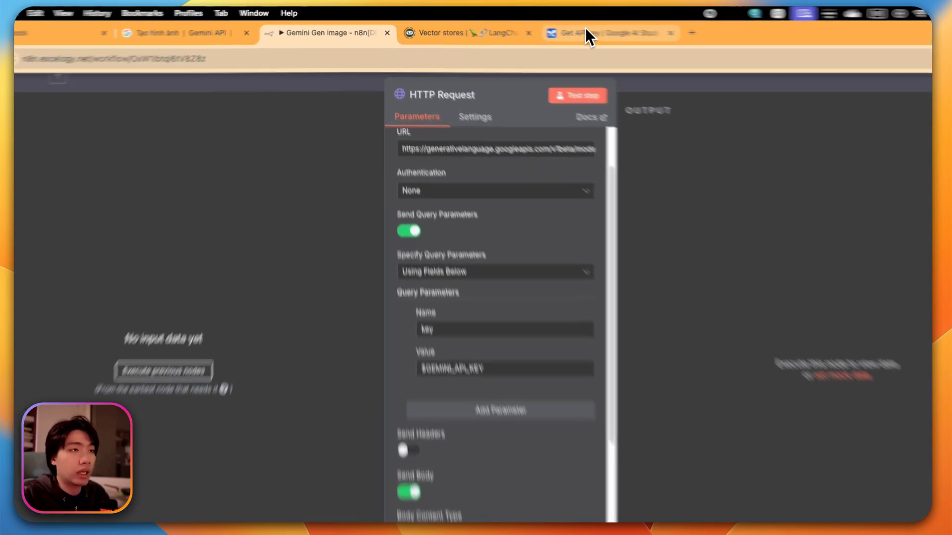
pyautogui.click(586, 31)
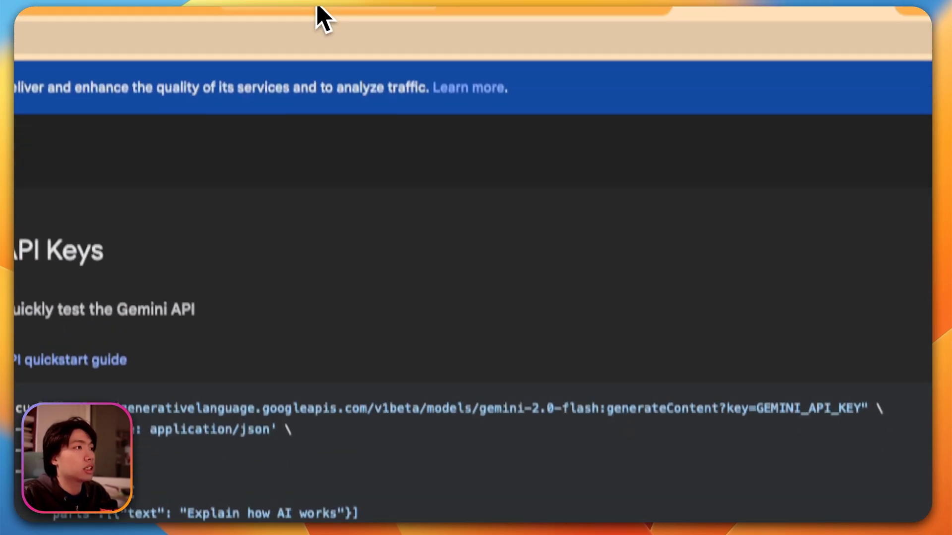
pyautogui.click(429, 20)
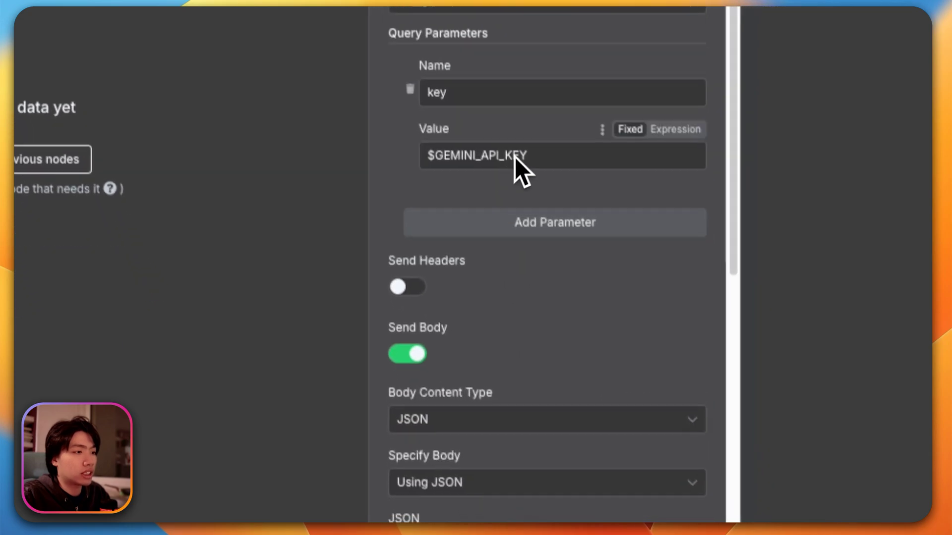
pyautogui.tripleClick(408, 218)
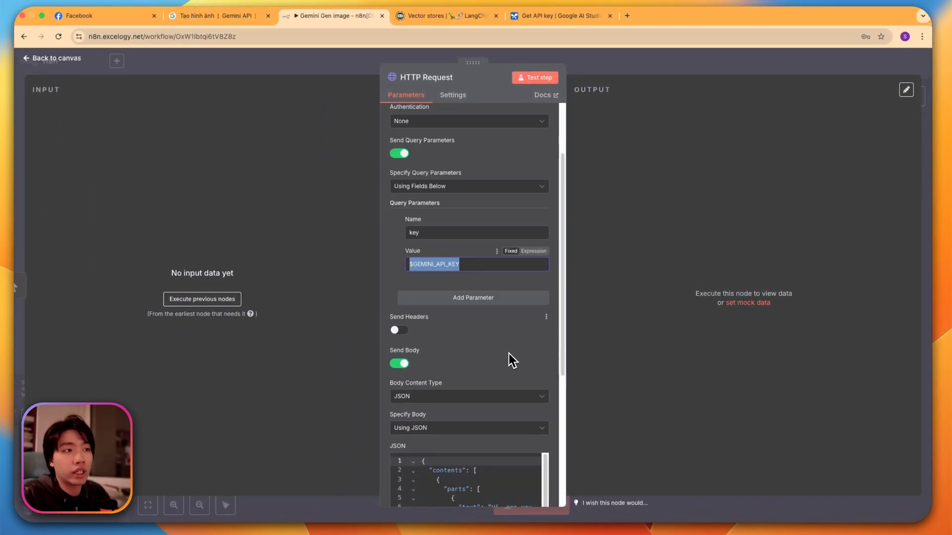
pyautogui.scroll(-5, 509, 353)
pyautogui.scroll(3, 508, 355)
pyautogui.scroll(-1, 509, 355)
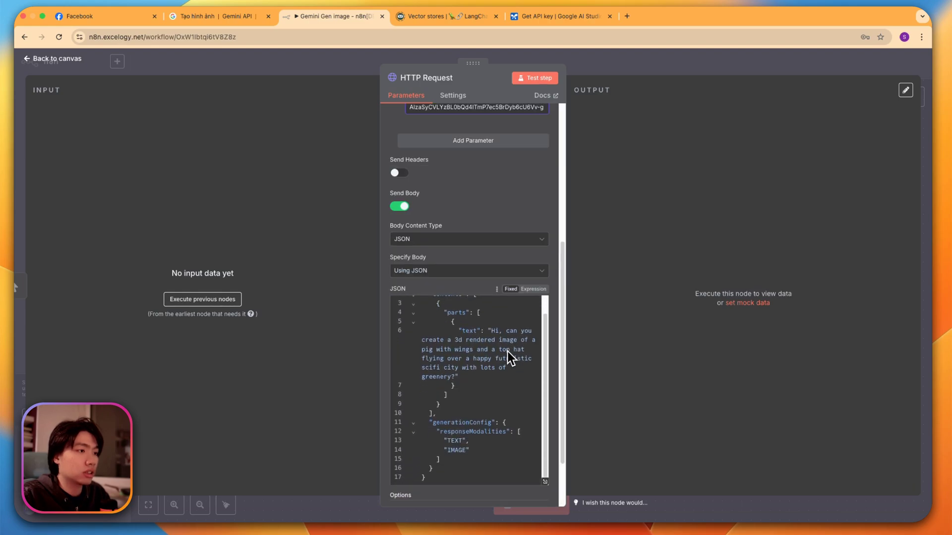
pyautogui.moveTo(468, 232)
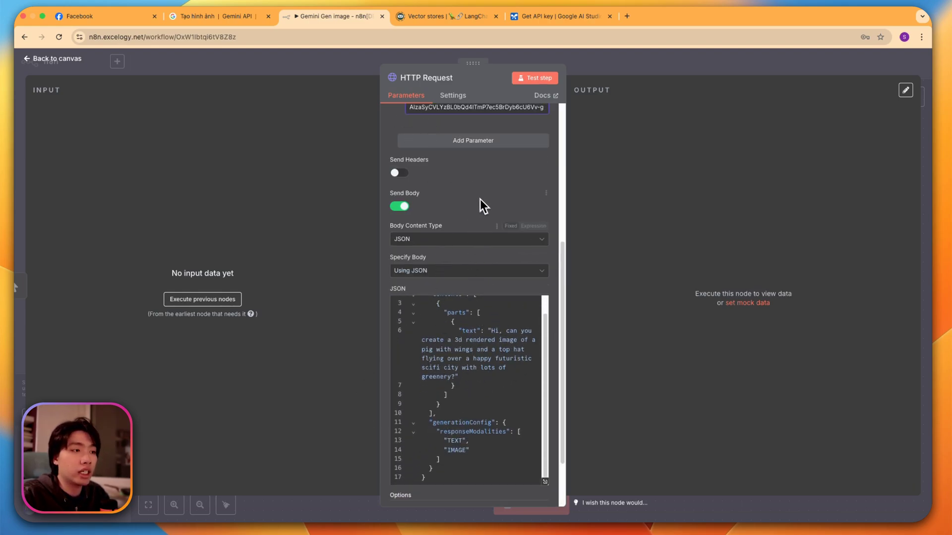
pyautogui.scroll(-1, 483, 204)
pyautogui.moveTo(467, 378)
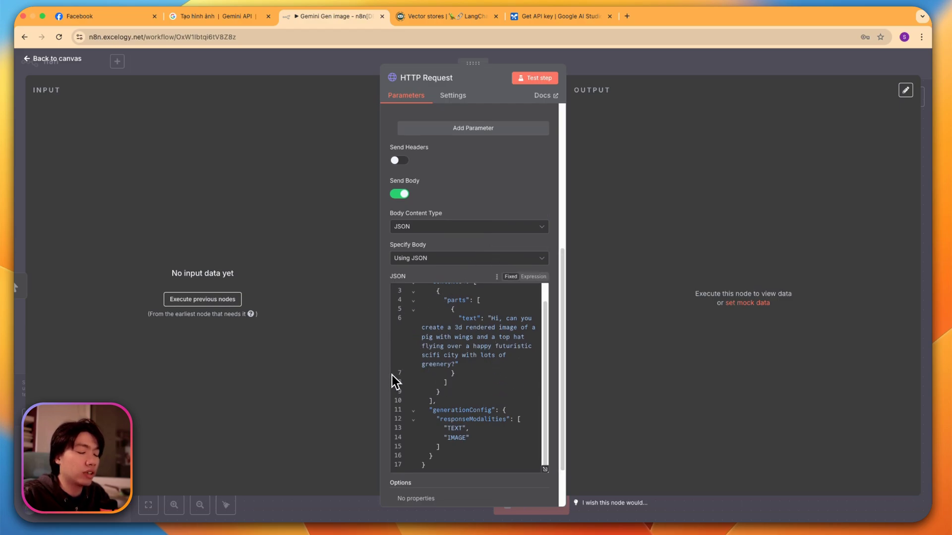
pyautogui.scroll(1, 392, 376)
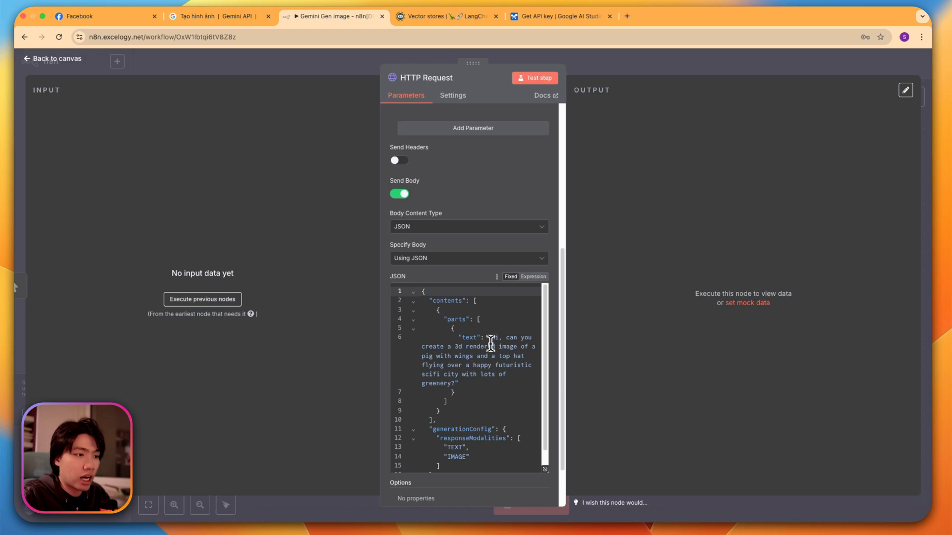
pyautogui.moveTo(487, 339); pyautogui.dragTo(460, 376)
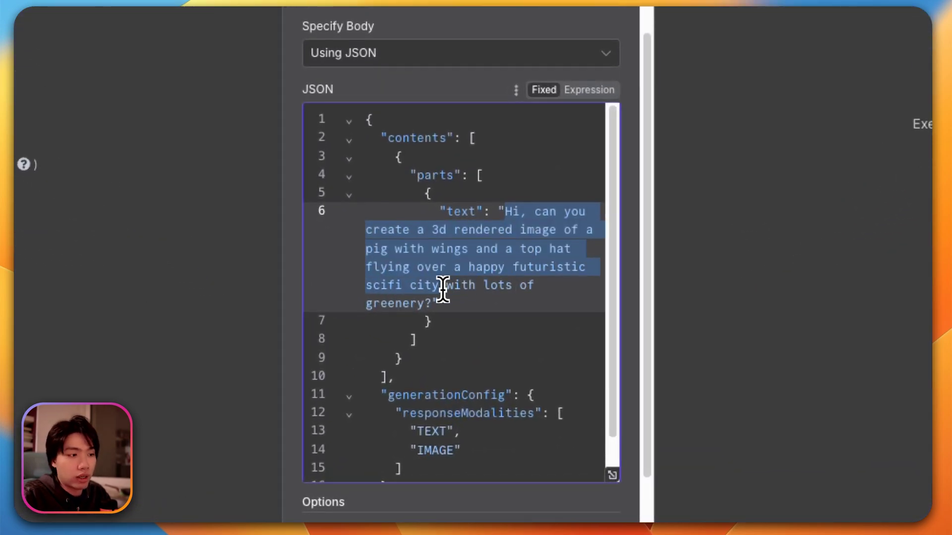
pyautogui.moveTo(443, 289); pyautogui.dragTo(428, 308)
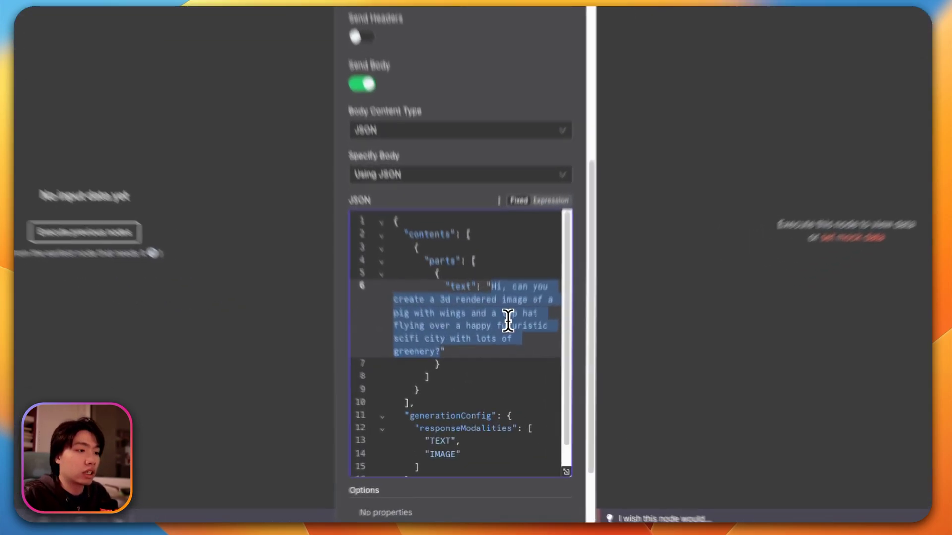
pyautogui.click(496, 373)
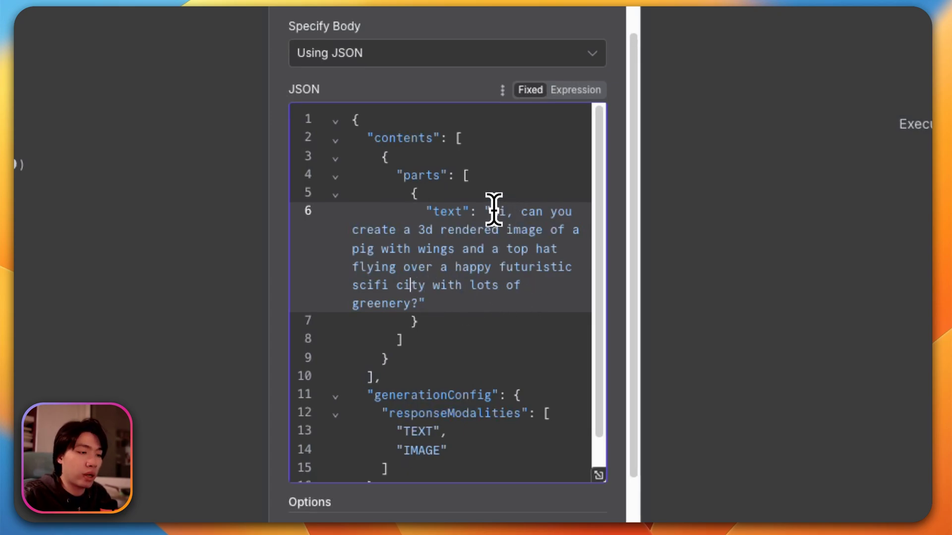
pyautogui.moveTo(492, 212); pyautogui.dragTo(425, 303)
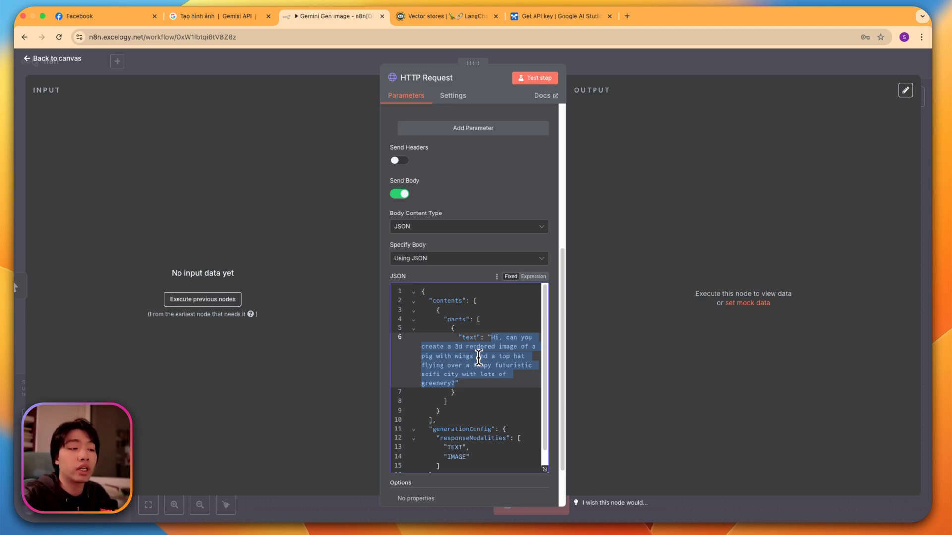
# - Delete the flying-pig prompt and type a Vietnamese prompt for a skyscraper under a starry night sky
pyautogui.press('BackSpace')
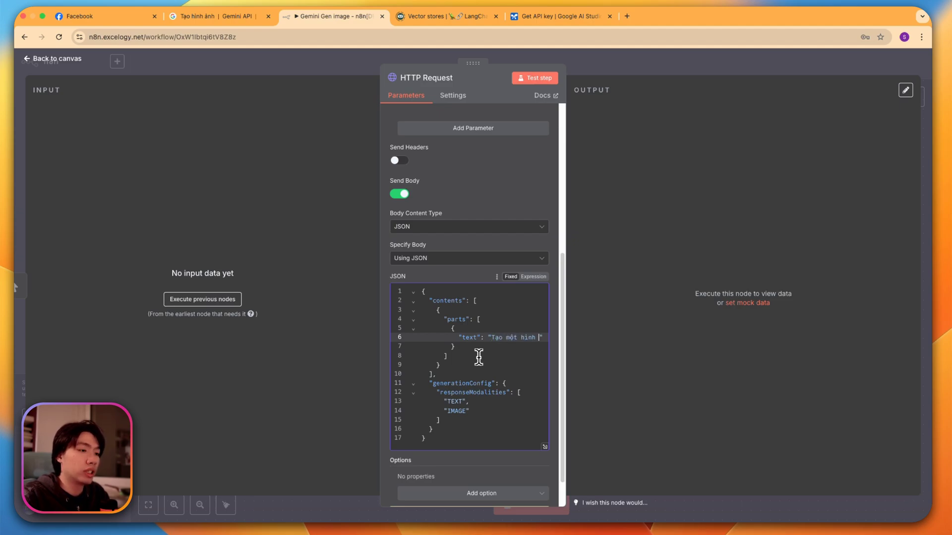
pyautogui.write('anh')
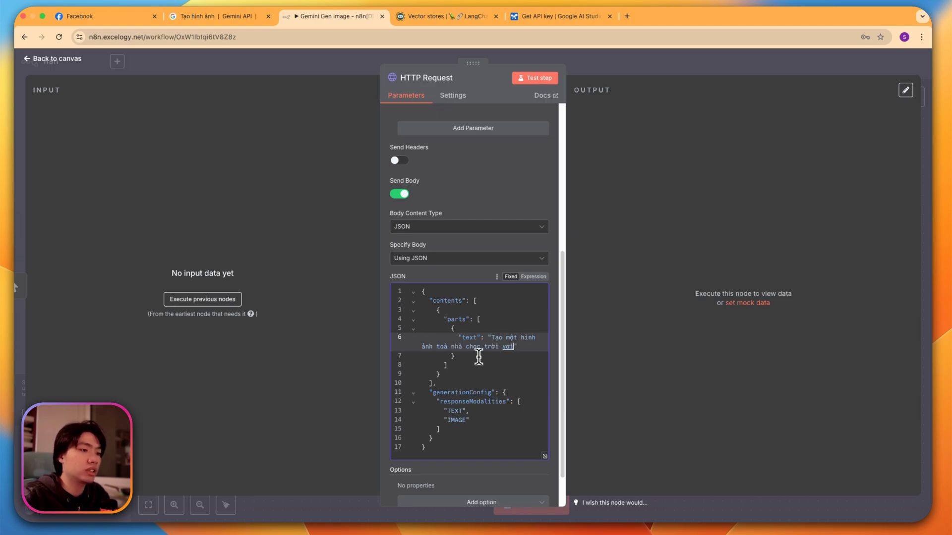
pyautogui.write('i g')
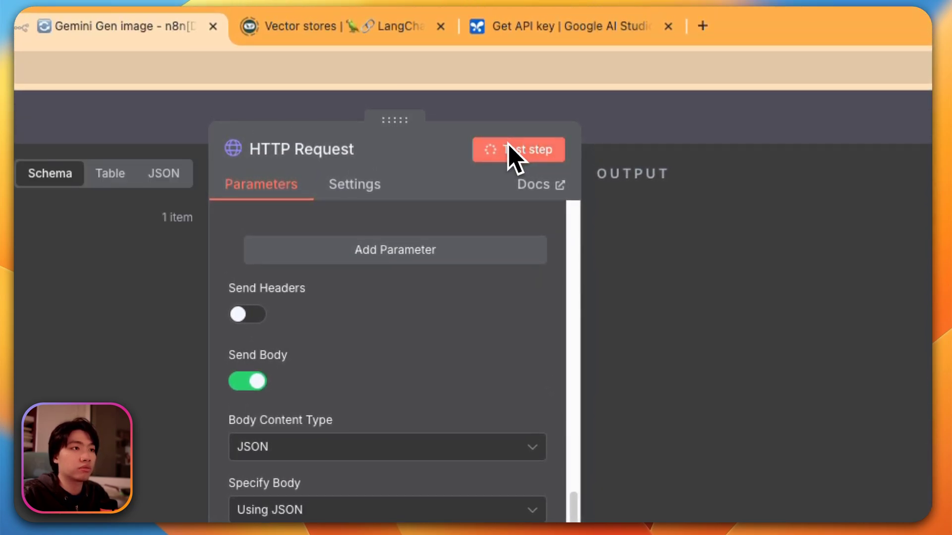
# - Run the HTTP Request step, show its large output, and locate the inlineData base64 image
pyautogui.click(508, 147)
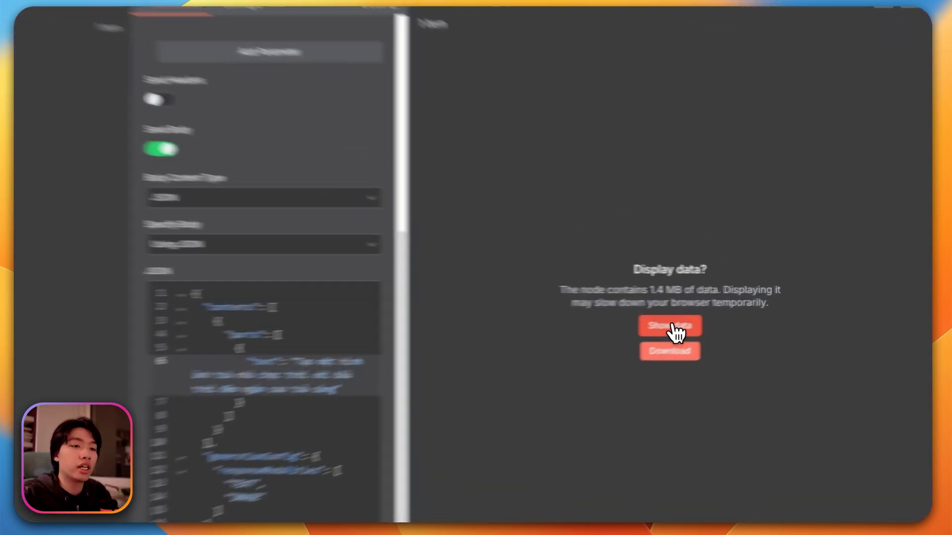
pyautogui.click(673, 327)
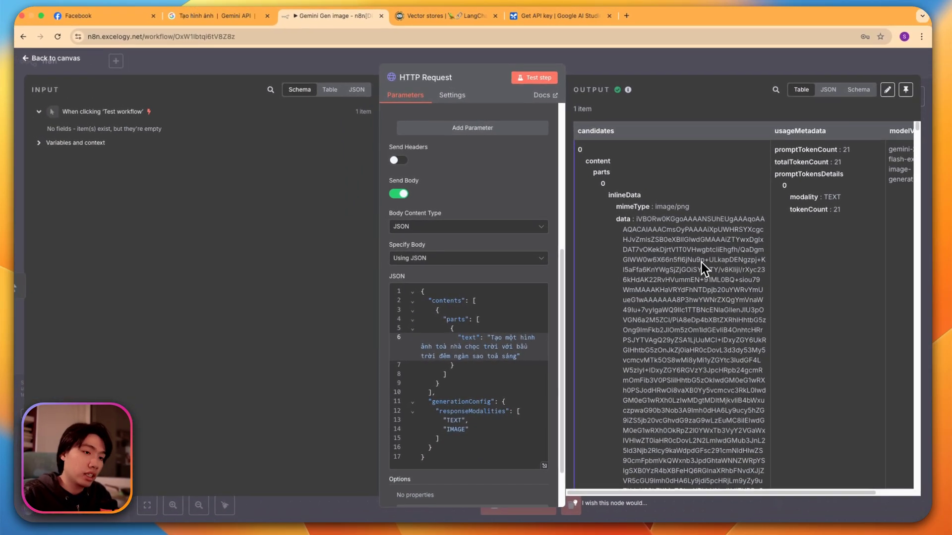
pyautogui.moveTo(623, 197); pyautogui.dragTo(647, 229)
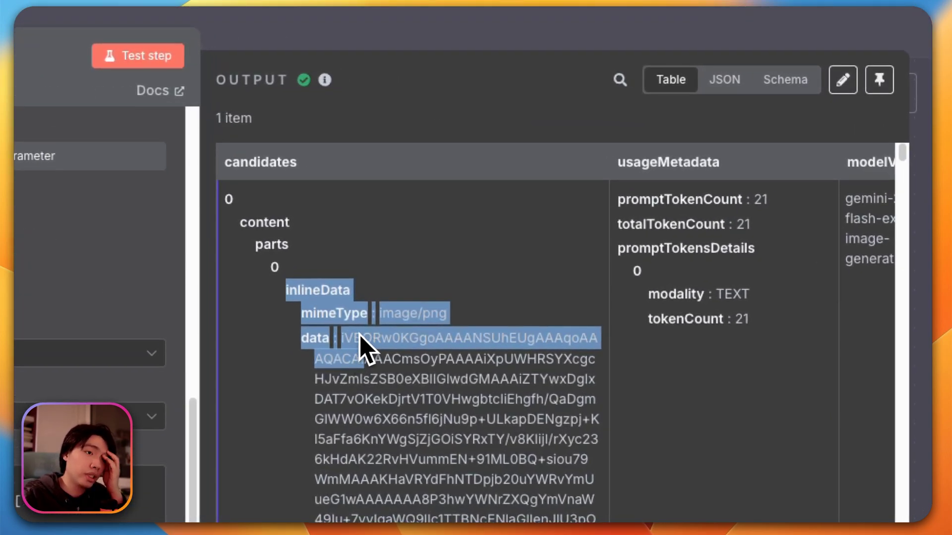
pyautogui.click(382, 339)
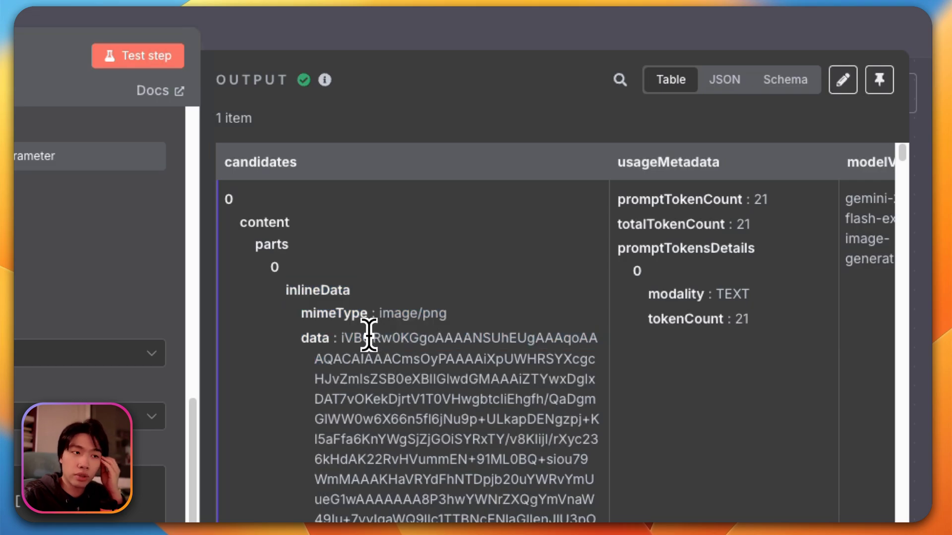
pyautogui.moveTo(302, 338); pyautogui.dragTo(412, 400)
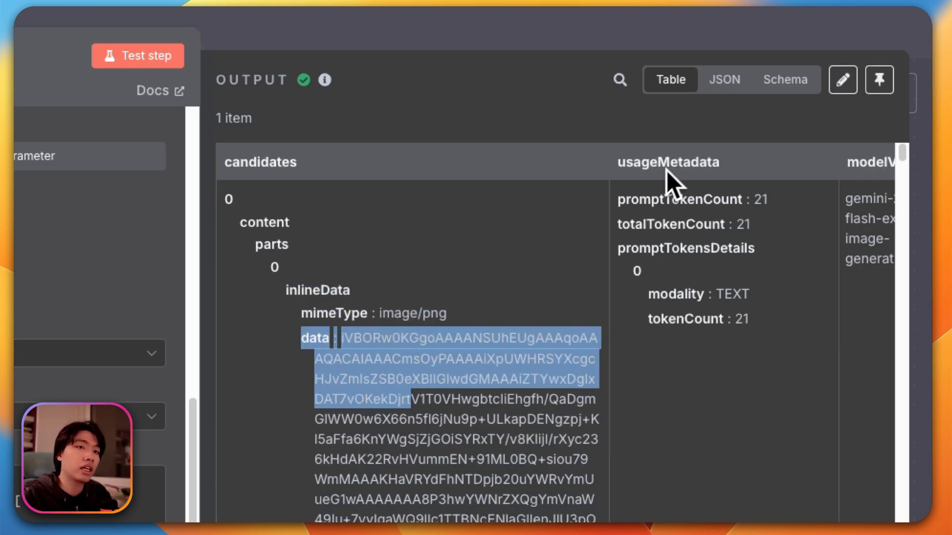
# - Switch the output view to JSON, then Schema, to inspect the base64 data value
pyautogui.click(721, 123)
pyautogui.click(780, 128)
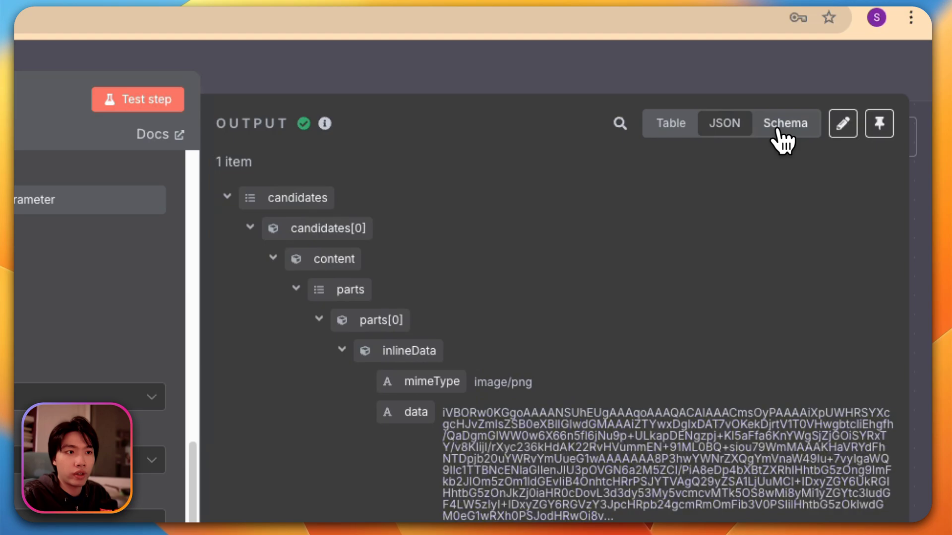
pyautogui.scroll(-5, 425, 255)
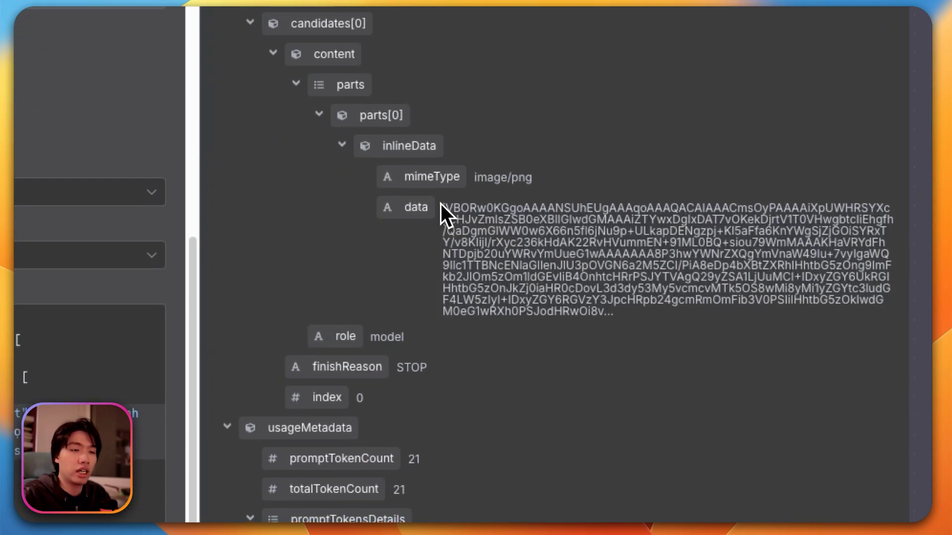
pyautogui.moveTo(441, 203); pyautogui.dragTo(629, 323)
pyautogui.click(624, 299)
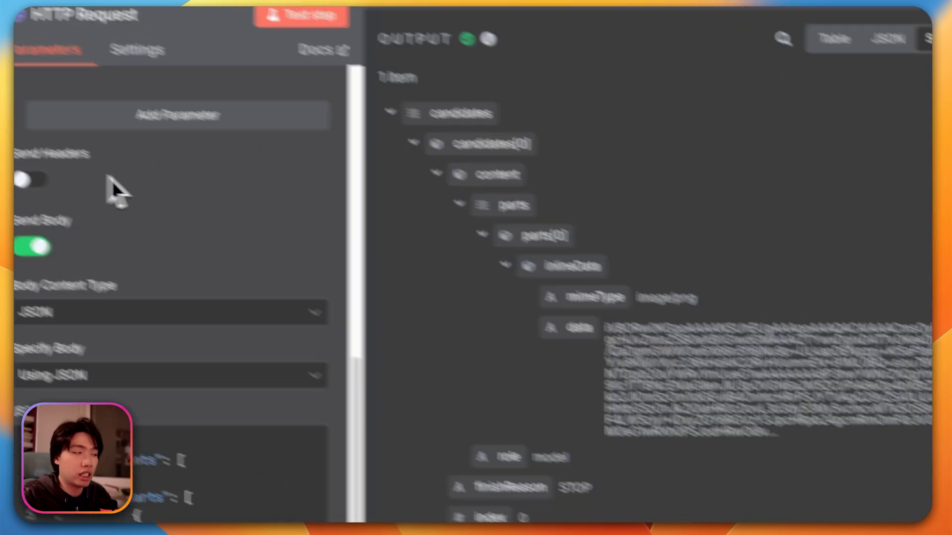
# - Add a Convert to File node with 'Move base64 string to file' after the HTTP Request
pyautogui.click(123, 115)
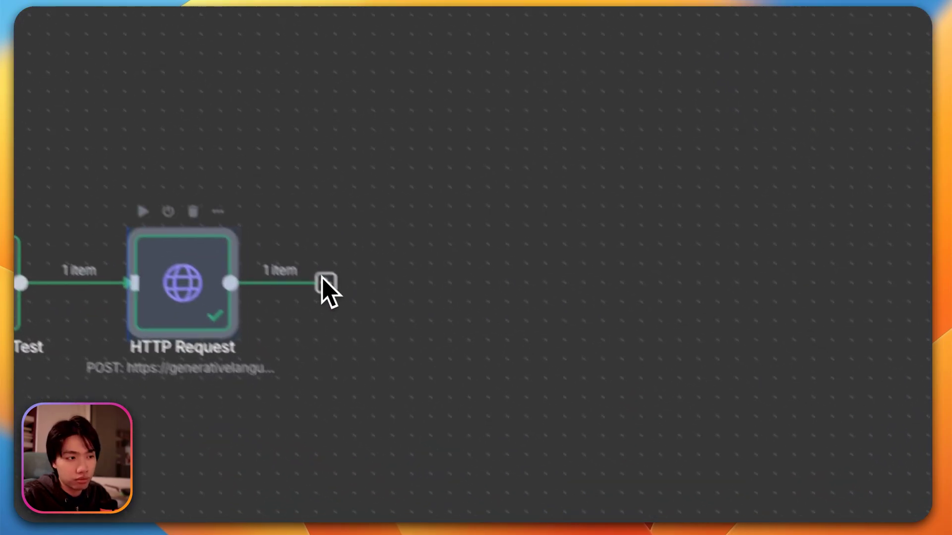
pyautogui.click(326, 284)
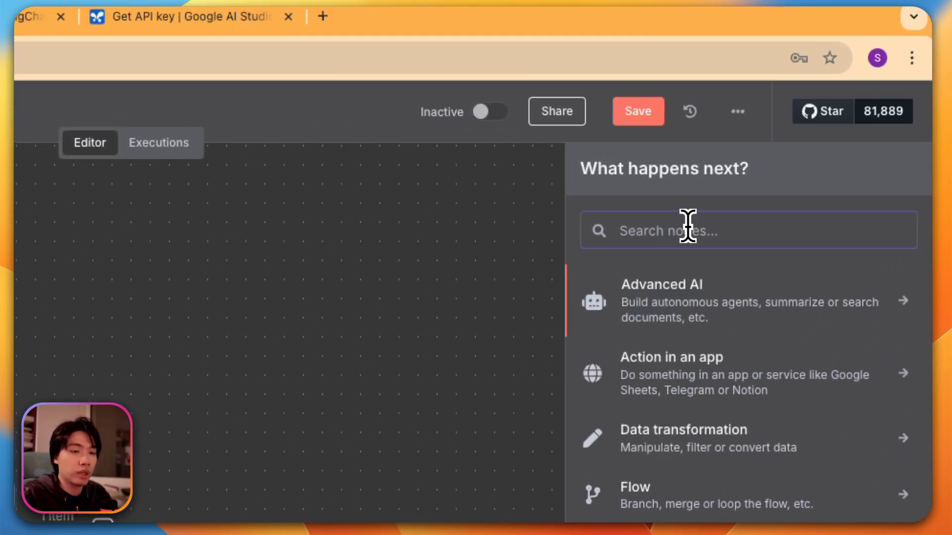
pyautogui.write('ba')
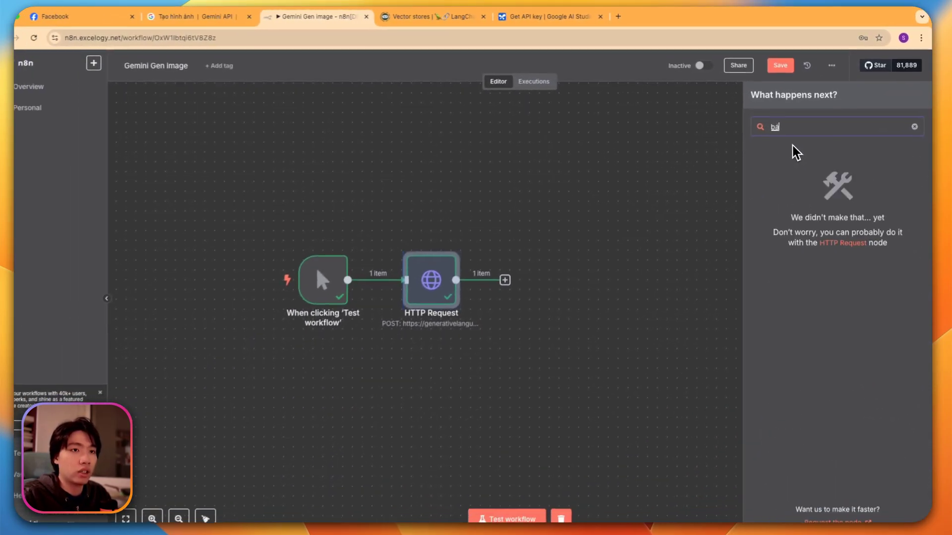
pyautogui.write('se')
pyautogui.write('64')
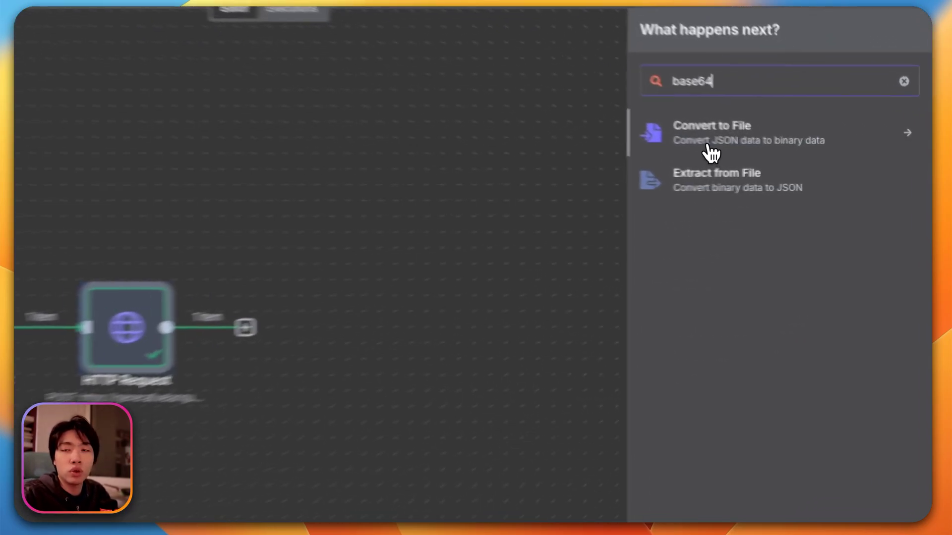
pyautogui.click(793, 159)
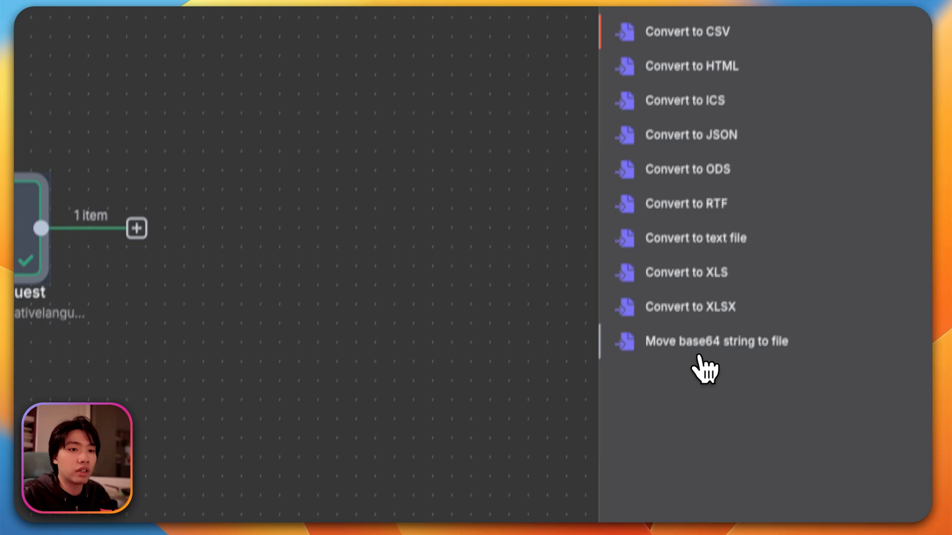
pyautogui.click(669, 469)
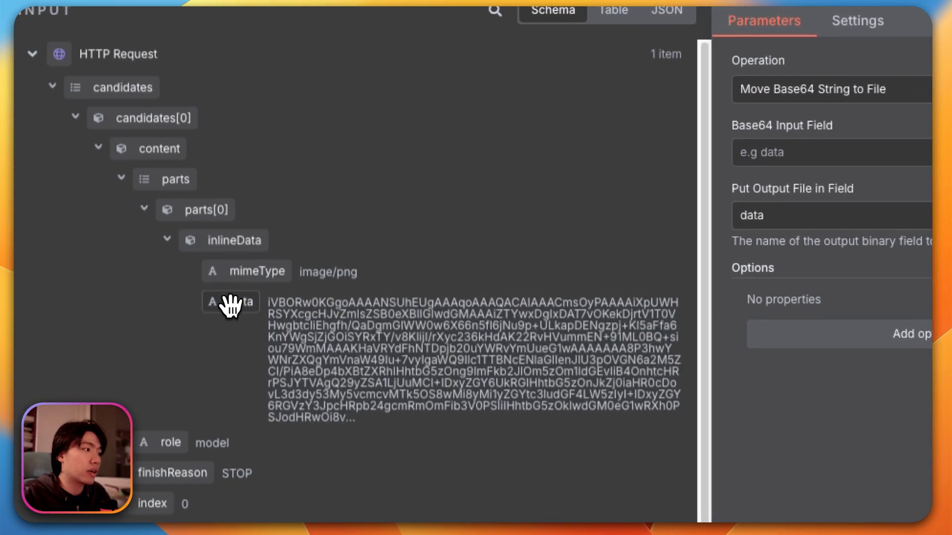
# - Map inlineData's data field as Base64 Input Field, run it, and preview the 1.08 MB PNG
pyautogui.moveTo(214, 316)
pyautogui.mouseDown()
pyautogui.moveTo(726, 219)
pyautogui.moveTo(463, 310)
pyautogui.mouseUp()
pyautogui.click(640, 150)
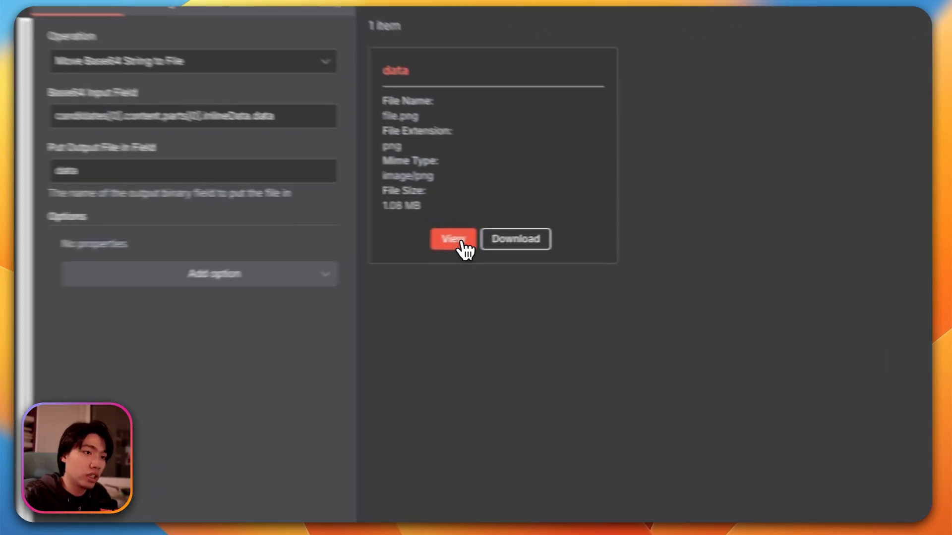
pyautogui.click(623, 231)
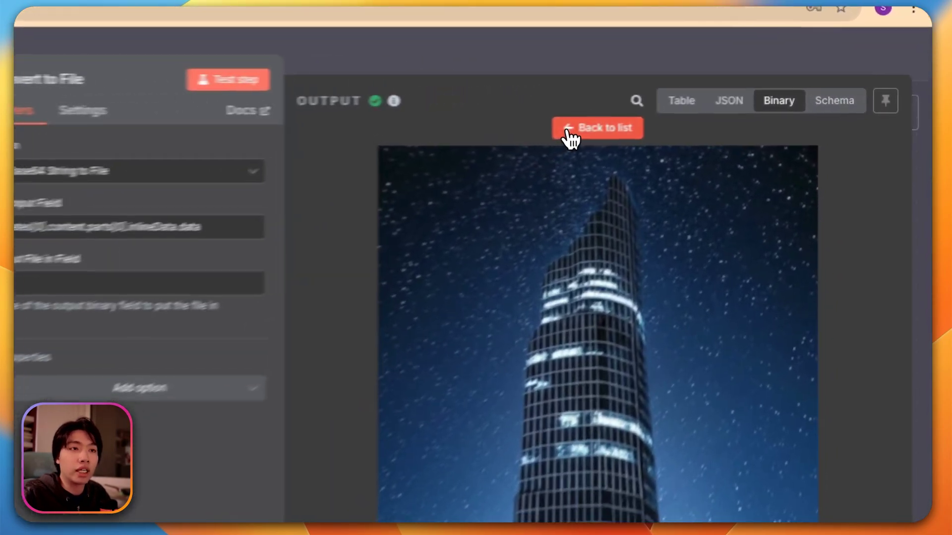
pyautogui.click(743, 105)
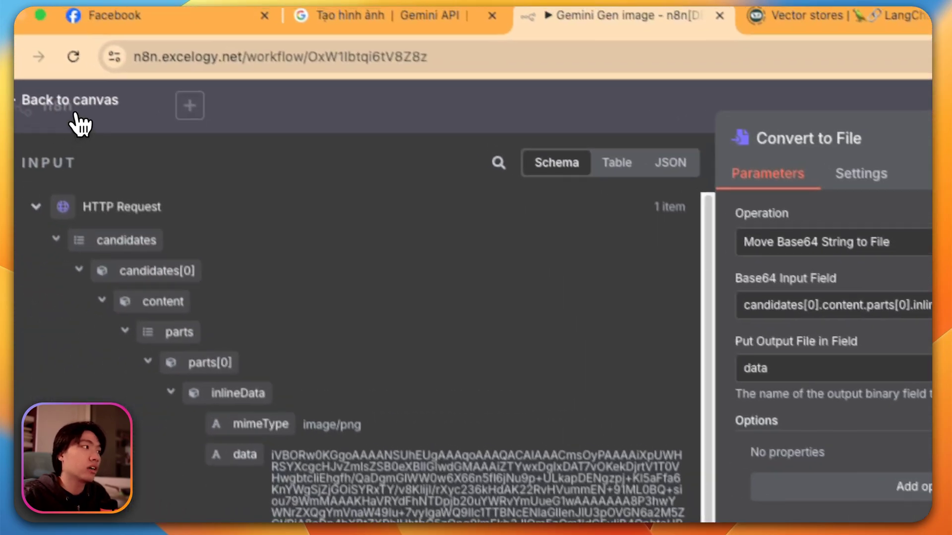
pyautogui.click(74, 119)
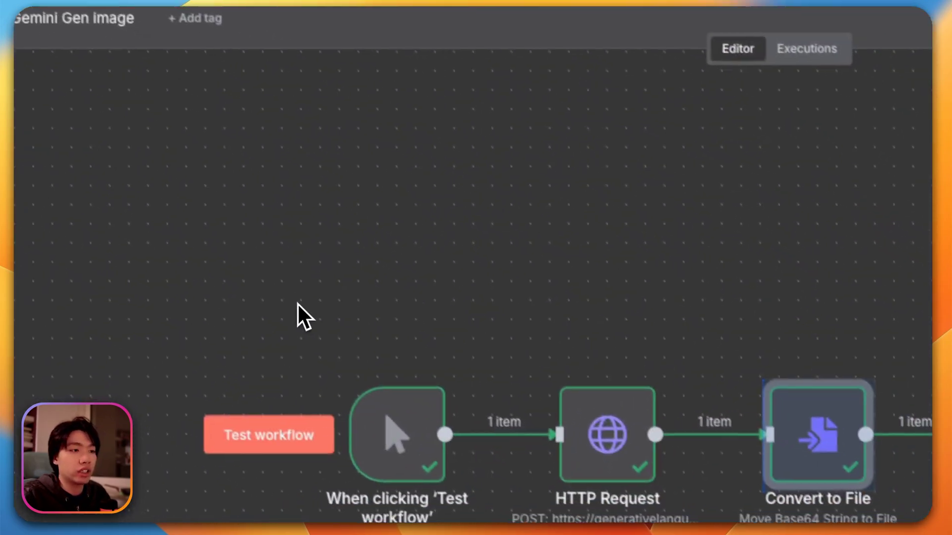
pyautogui.moveTo(298, 314); pyautogui.dragTo(794, 436)
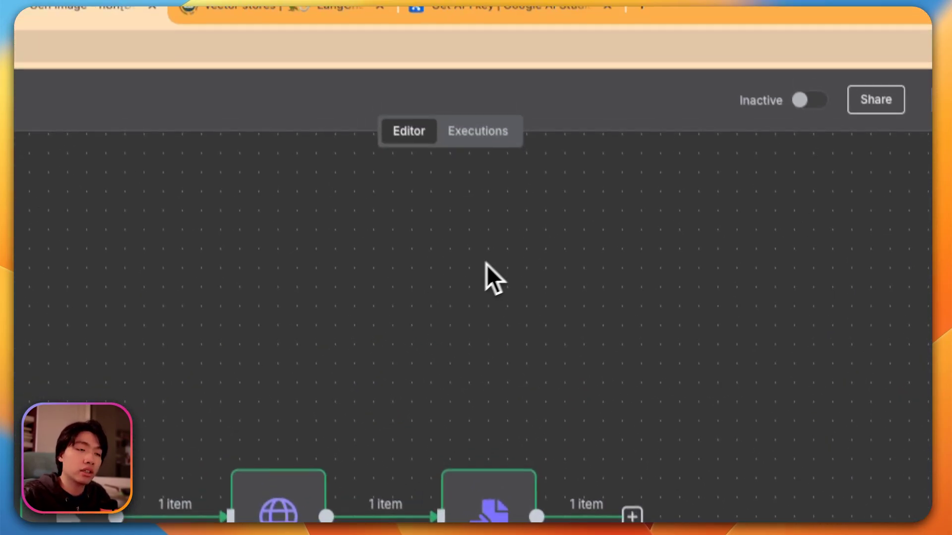